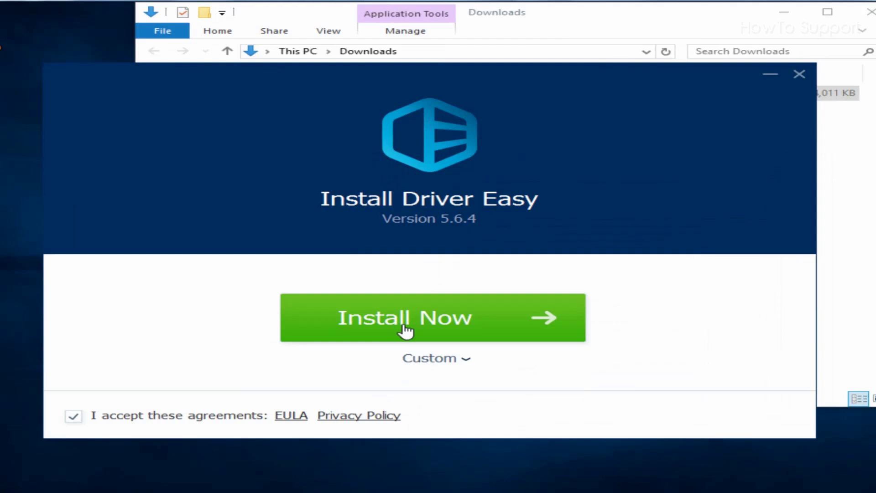
# Step: Install Driver Easy 5.6.4 and launch it once setup finishes
pyautogui.click(405, 331)
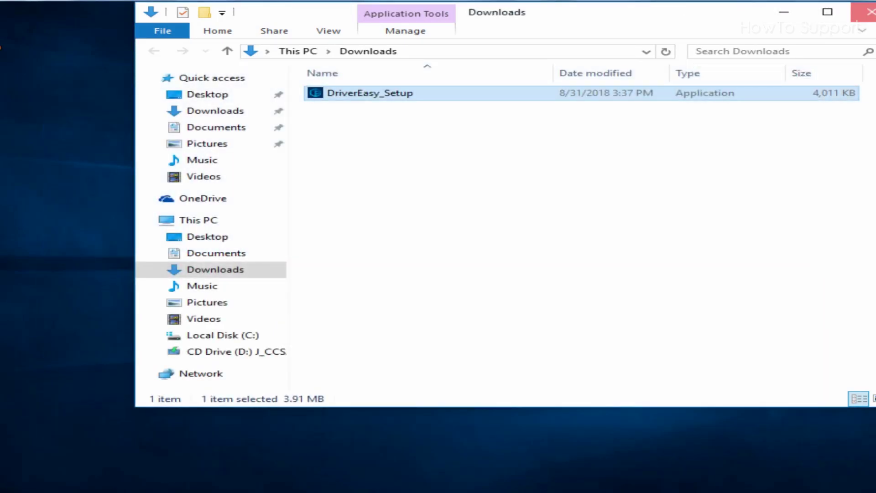
pyautogui.click(869, 12)
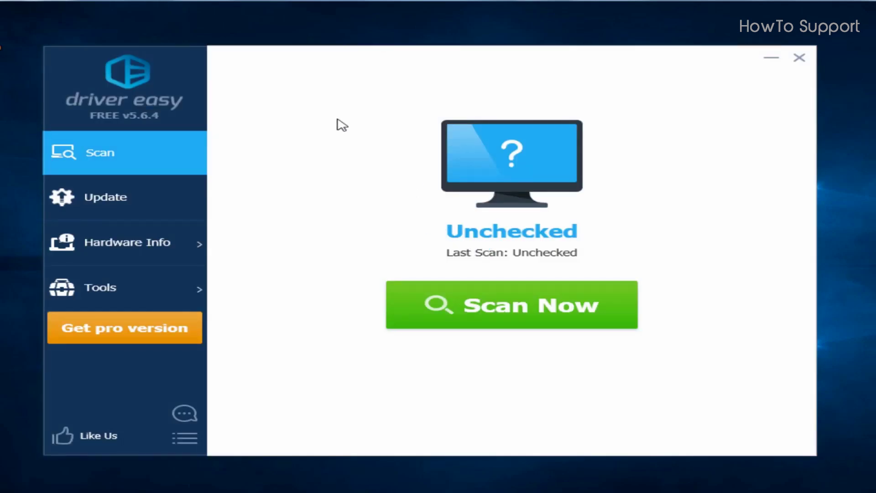
# Step: Start a Driver Easy Scan Now for outdated or missing drivers
pyautogui.click(118, 168)
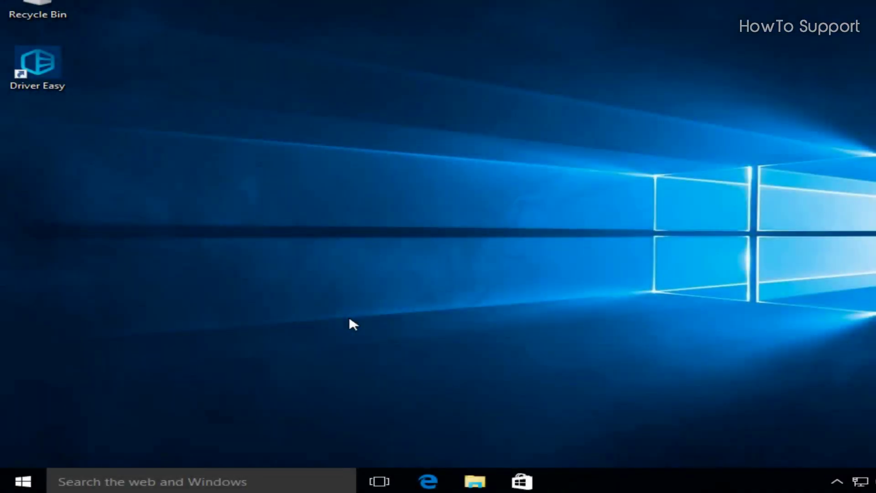
# Step: Open the Temp folder via Run ('temp') and delete every file in it
pyautogui.press('super+r')
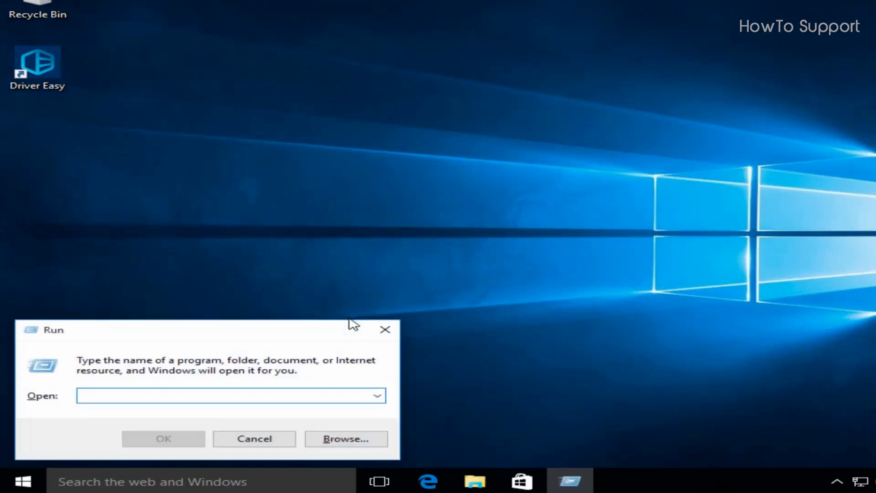
pyautogui.write('tem')
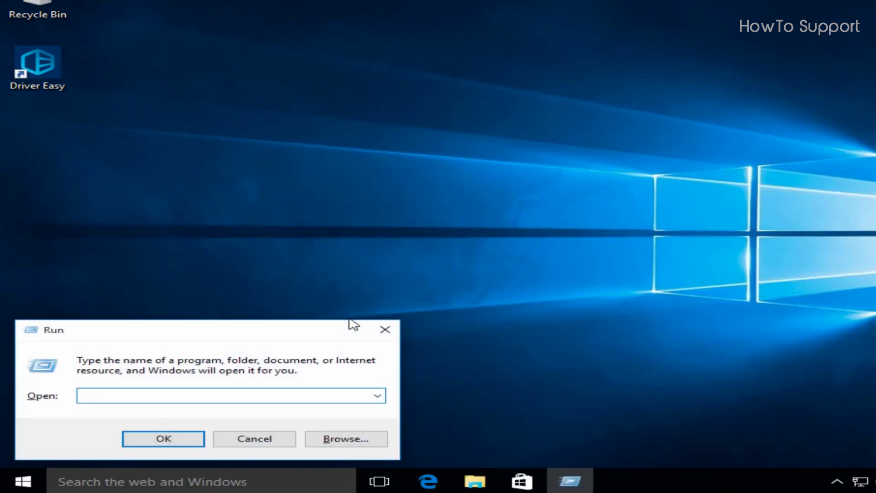
pyautogui.press('Return')
pyautogui.click(311, 182)
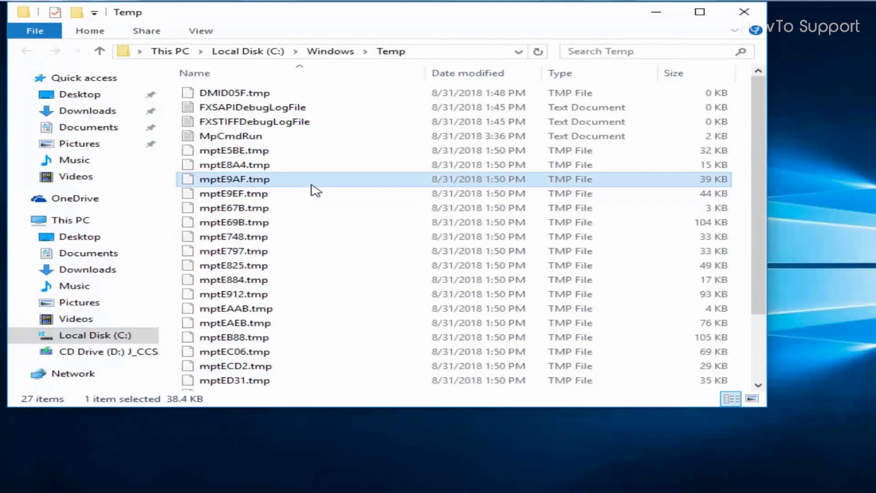
pyautogui.click(264, 96)
pyautogui.moveTo(759, 134); pyautogui.dragTo(759, 196)
pyautogui.keyDown('shift'); pyautogui.click(281, 384); pyautogui.keyUp('shift')
pyautogui.rightClick(287, 384)
pyautogui.click(318, 337)
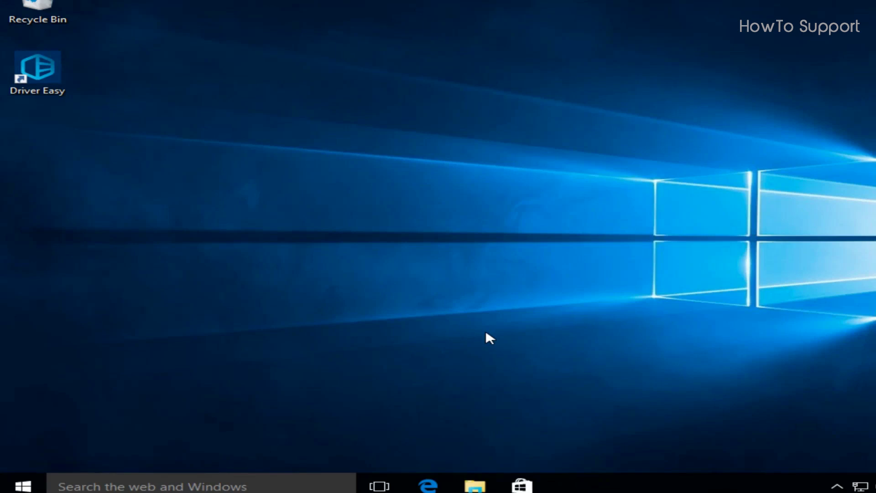
# Step: Bring up the Run dialog to launch mdsched.exe for Windows Memory Diagnostic
pyautogui.press('super+r')
pyautogui.write('md')
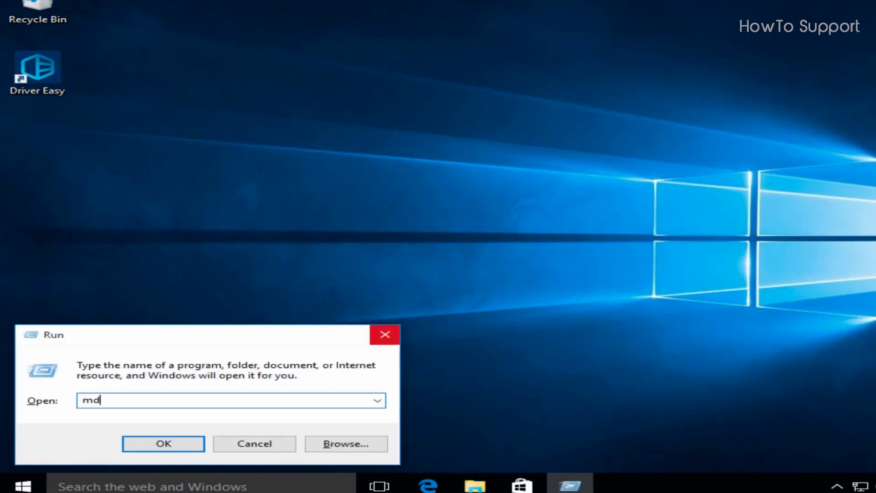
pyautogui.write('sched.')
pyautogui.write('e')
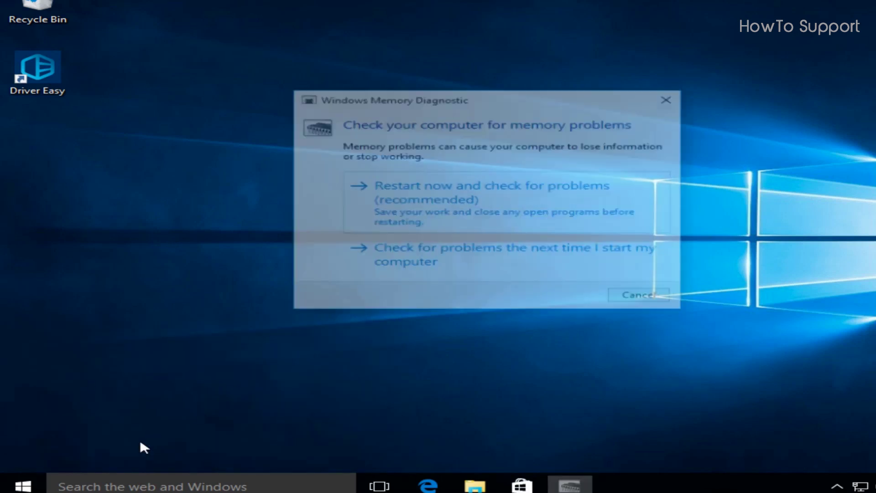
pyautogui.click(140, 443)
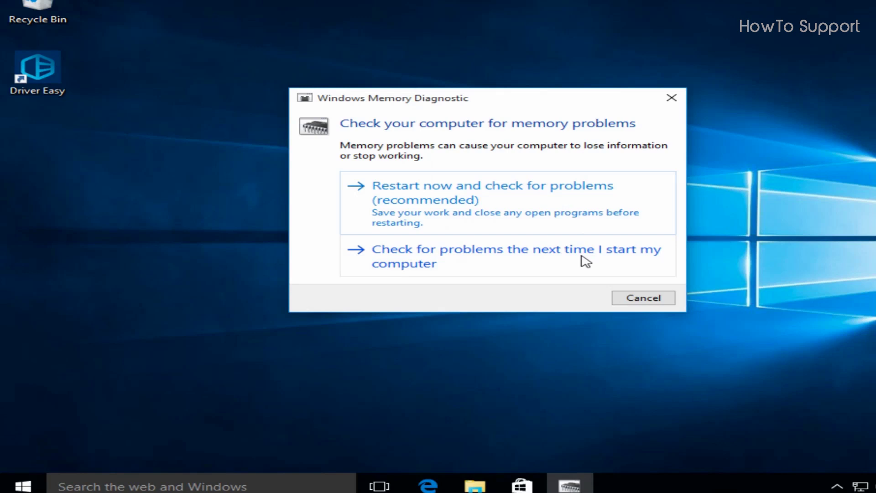
pyautogui.click(674, 100)
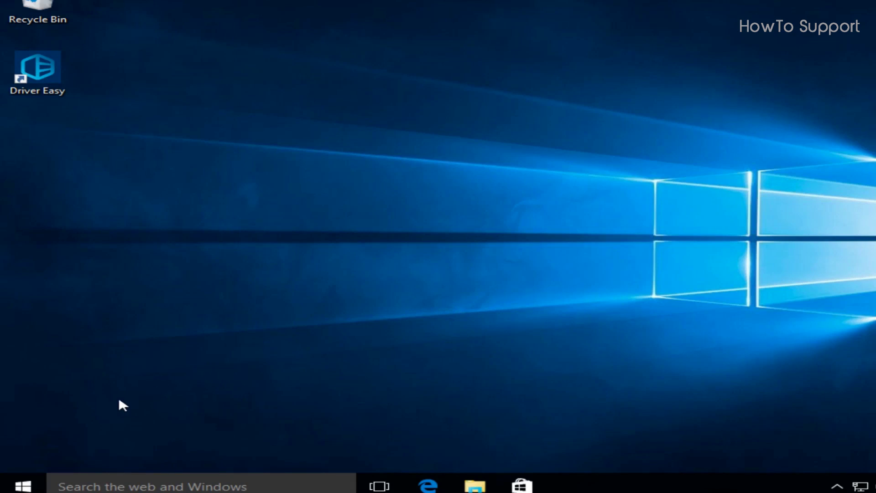
# Step: Show the Tools tab of Local Disk (C:) Properties from File Explorer's This PC
pyautogui.click(23, 483)
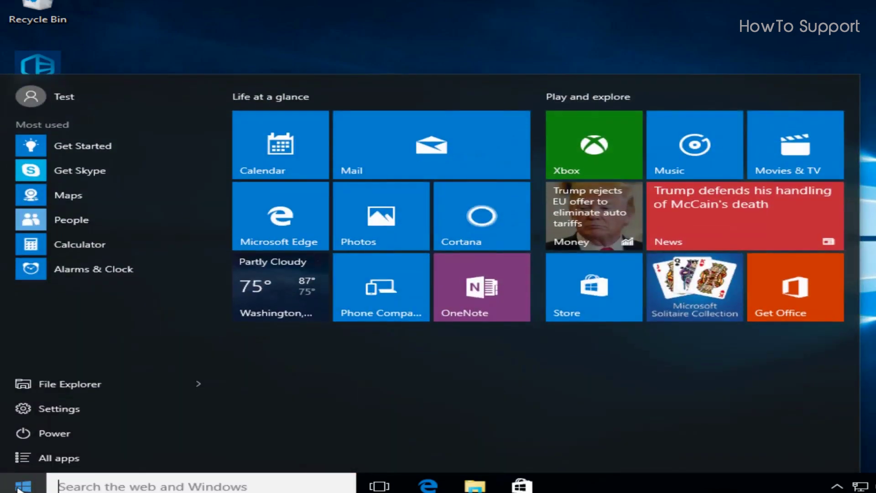
pyautogui.click(71, 384)
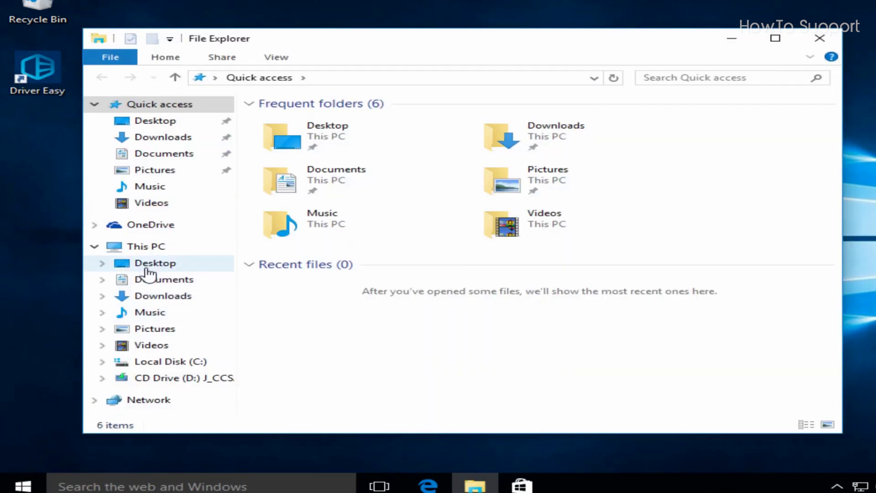
pyautogui.click(157, 250)
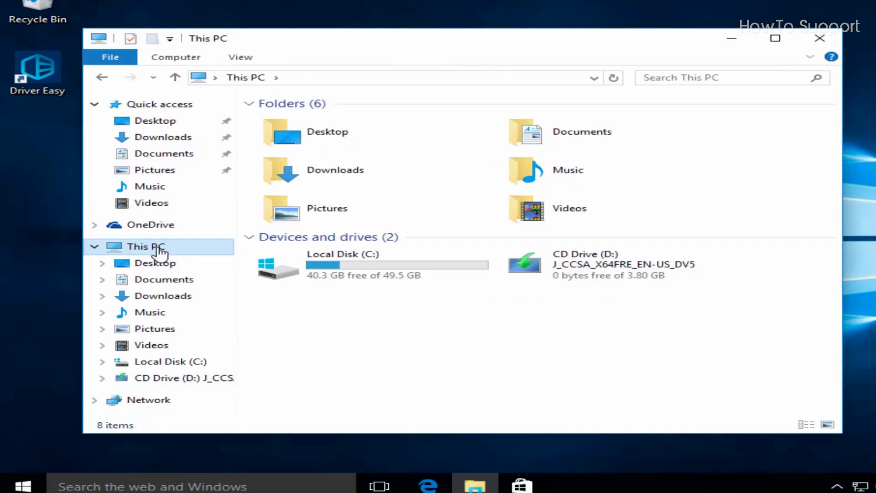
pyautogui.rightClick(404, 272)
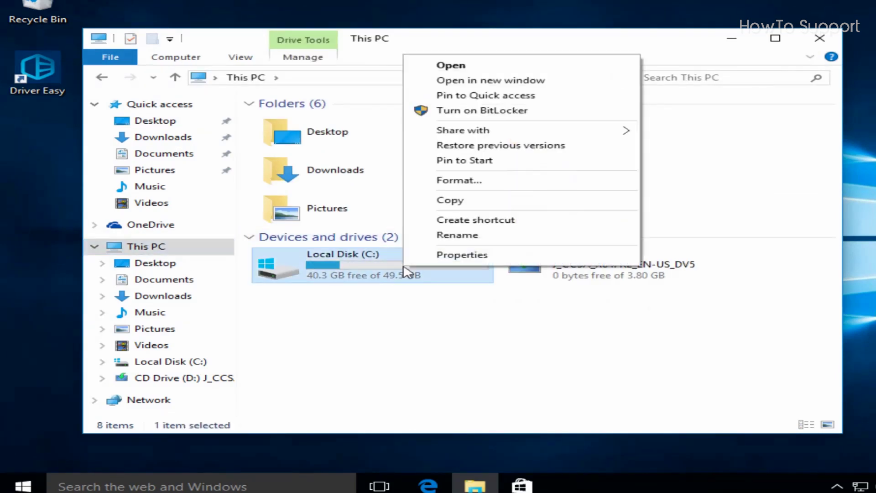
pyautogui.click(442, 257)
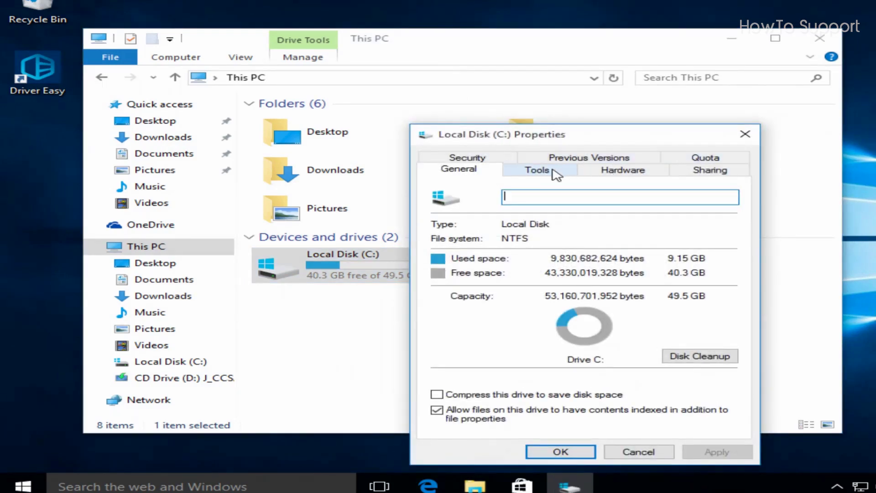
pyautogui.click(548, 174)
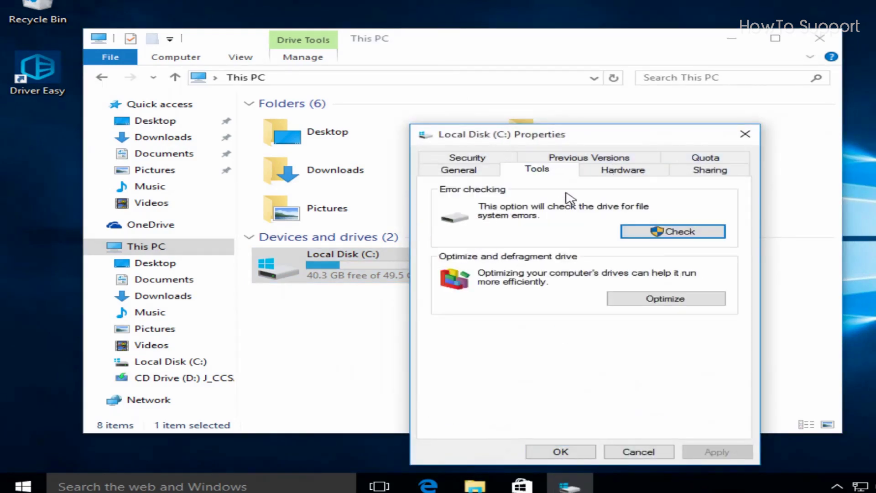
# Step: Run Error checking on Local Disk (C:) and choose Scan drive anyway
pyautogui.click(687, 233)
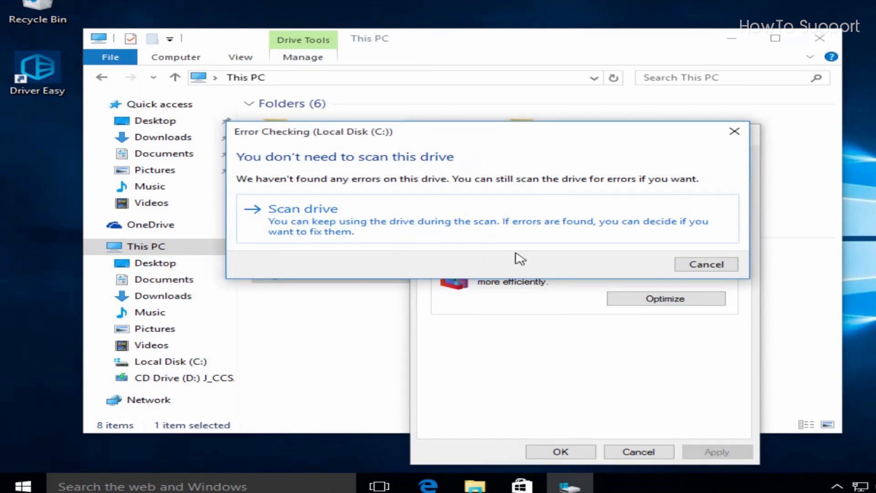
pyautogui.click(444, 220)
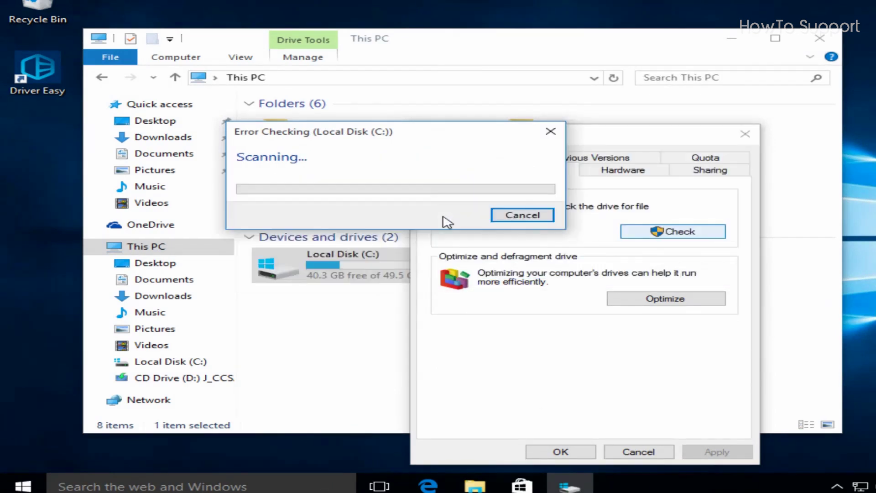